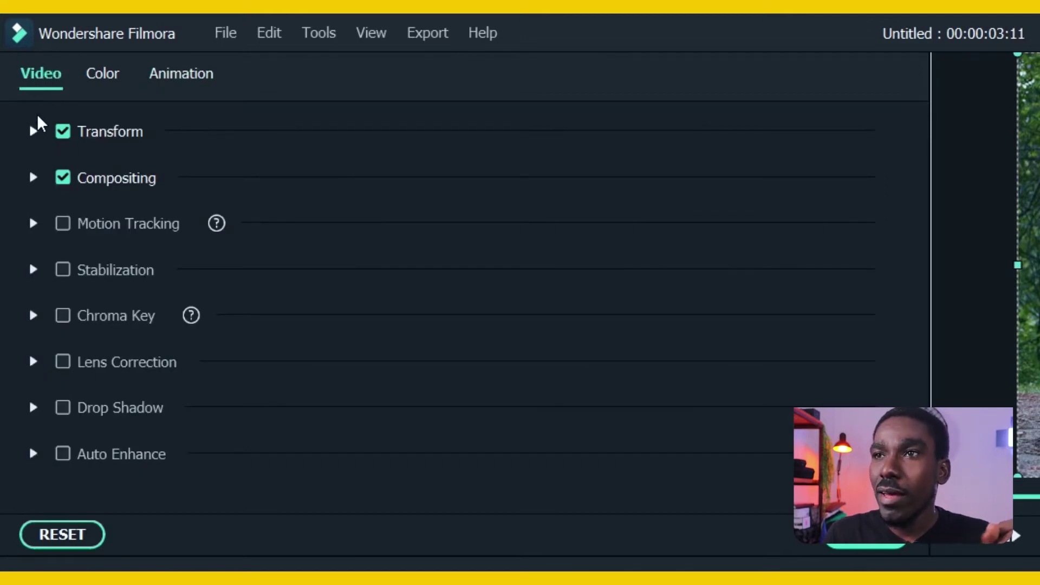
Open the Travel 01 clip's custom animation settings and add keyframes at the clip's start and near its end at 00:00:01:04.
click(183, 74)
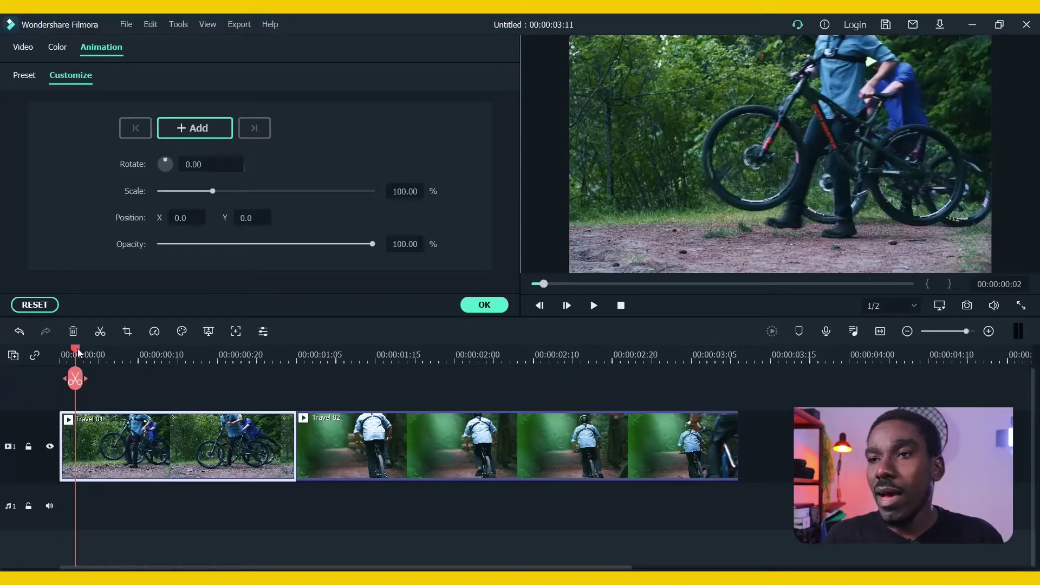
drag(76, 372, 65, 355)
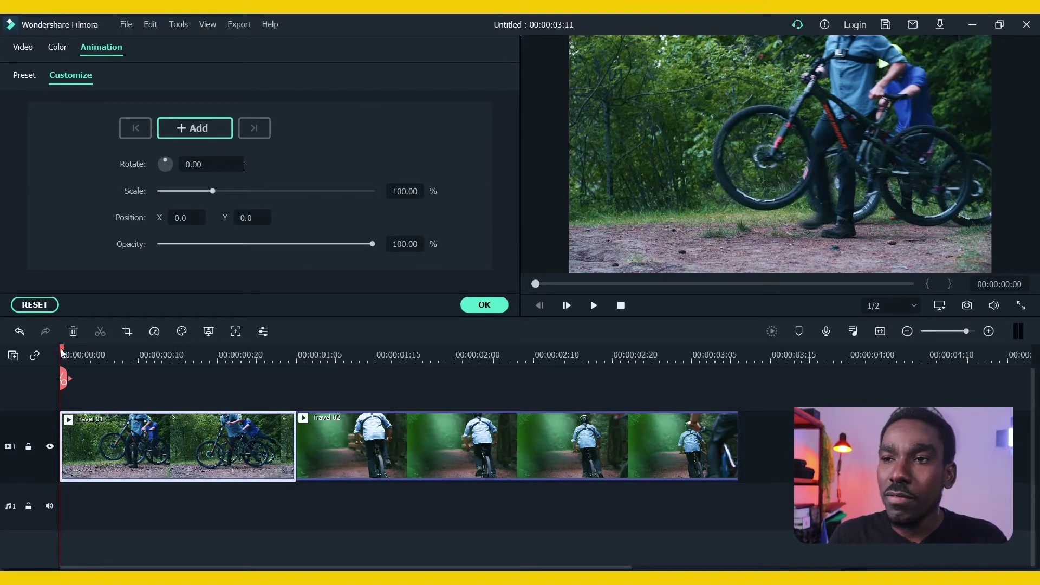
click(193, 134)
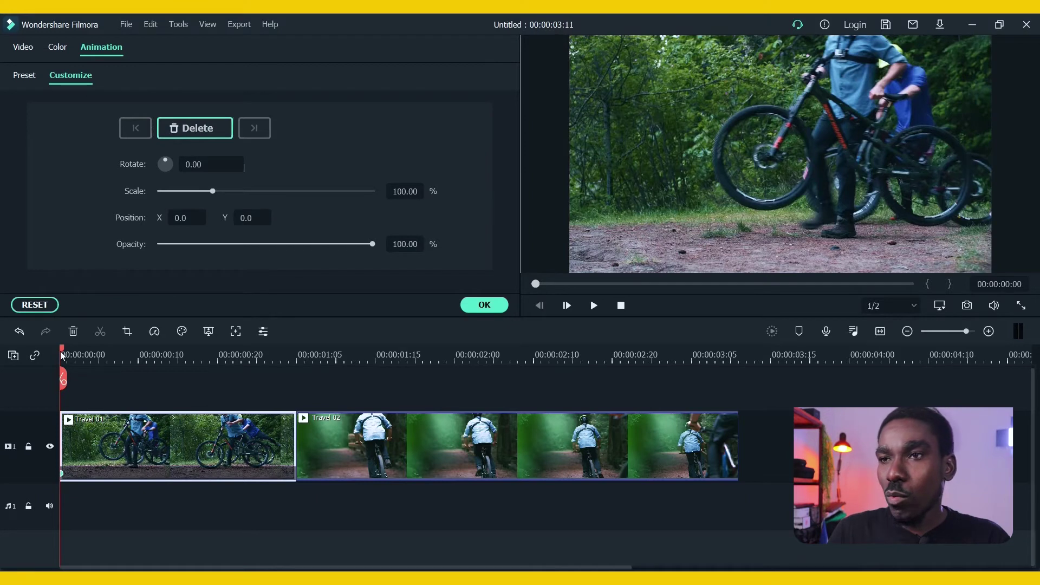
drag(64, 354, 298, 343)
click(168, 129)
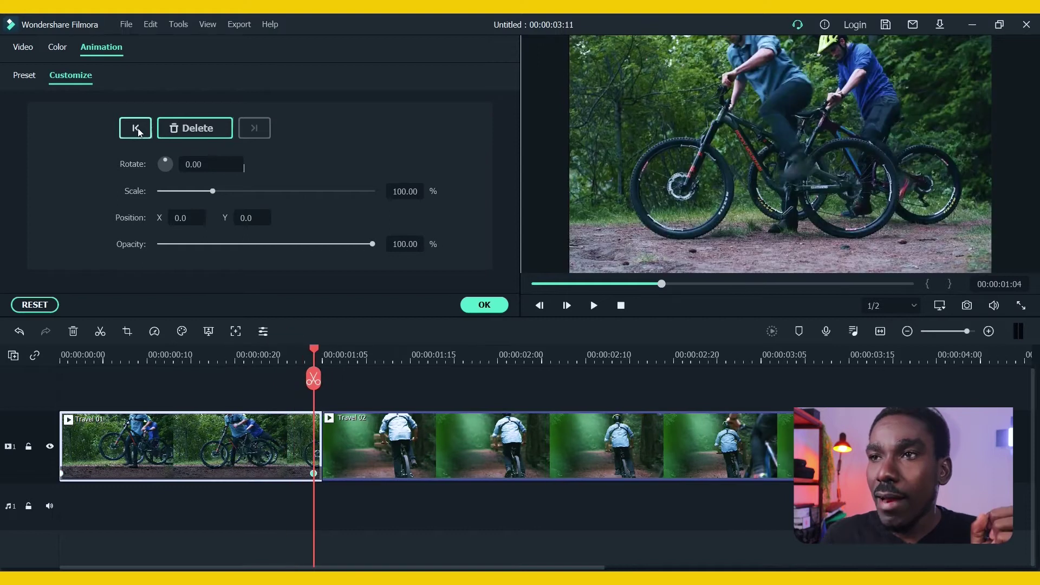
Set the scale to 150% and the X position to about -187 at Travel 01's first keyframe.
click(136, 129)
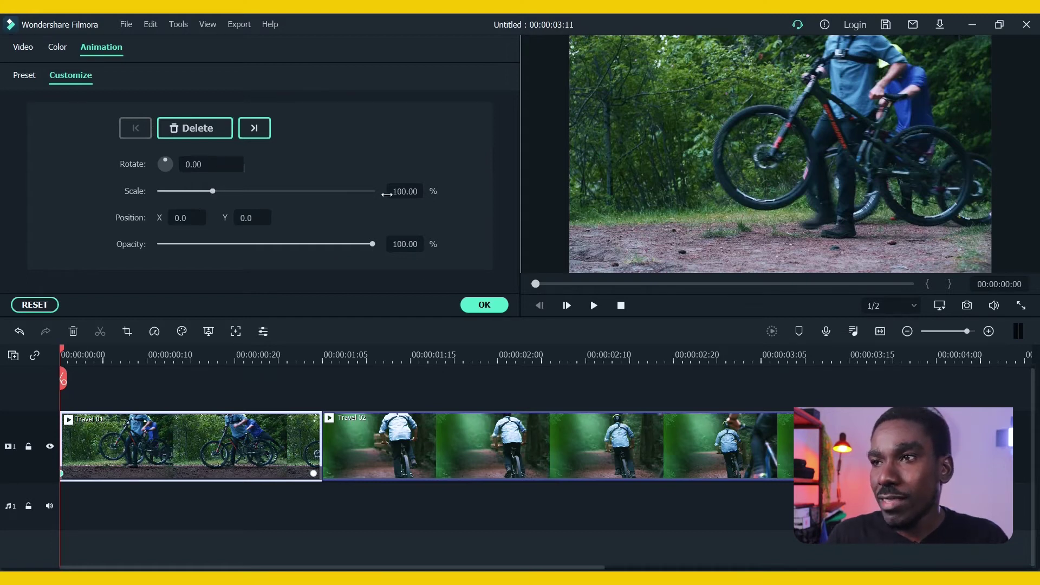
click(404, 191)
text(150)
key(Return)
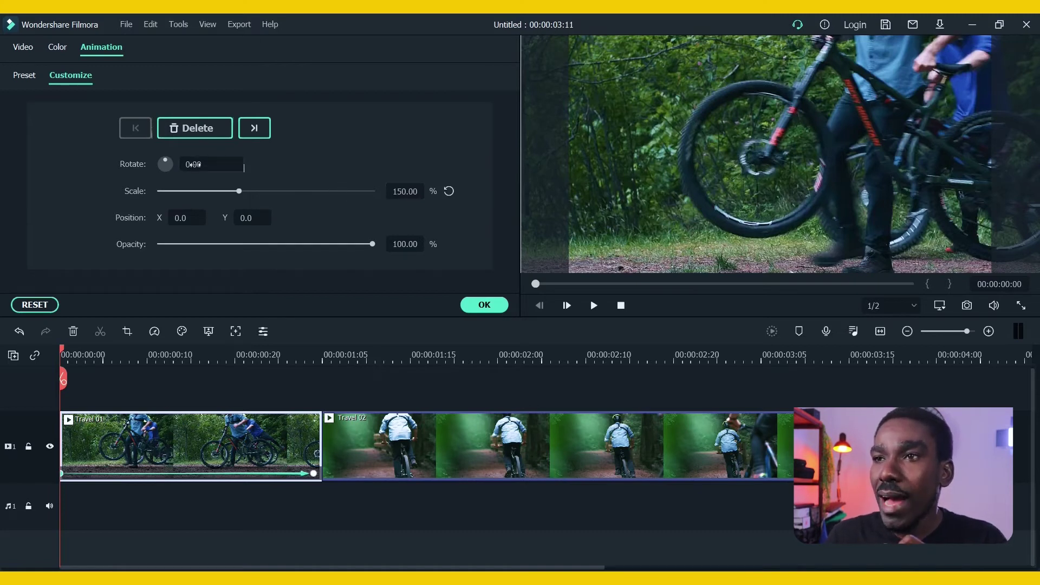
drag(177, 218, 76, 218)
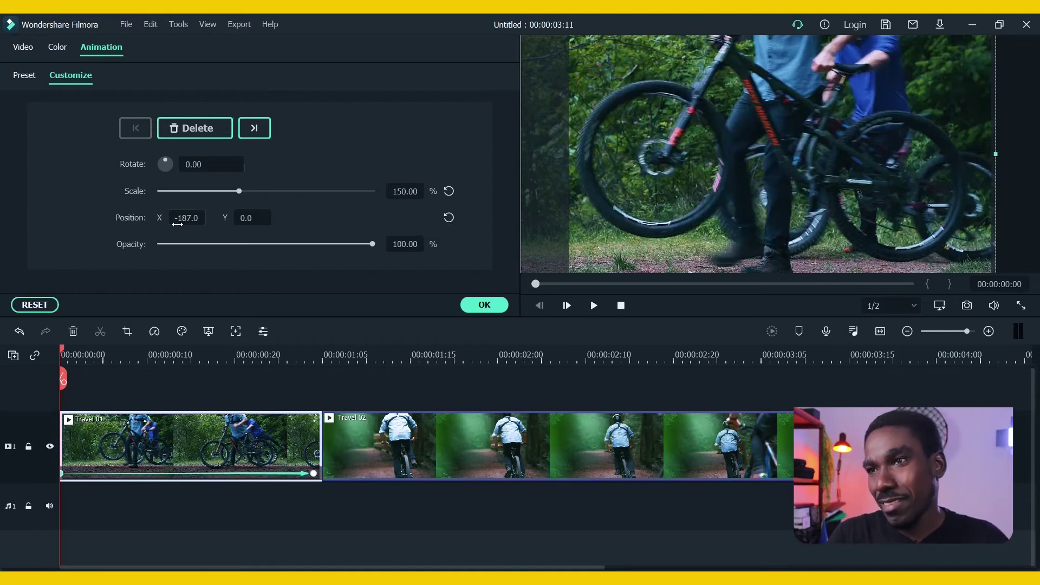
Check Travel 01's second keyframe and play the animation from the beginning of the timeline.
click(260, 128)
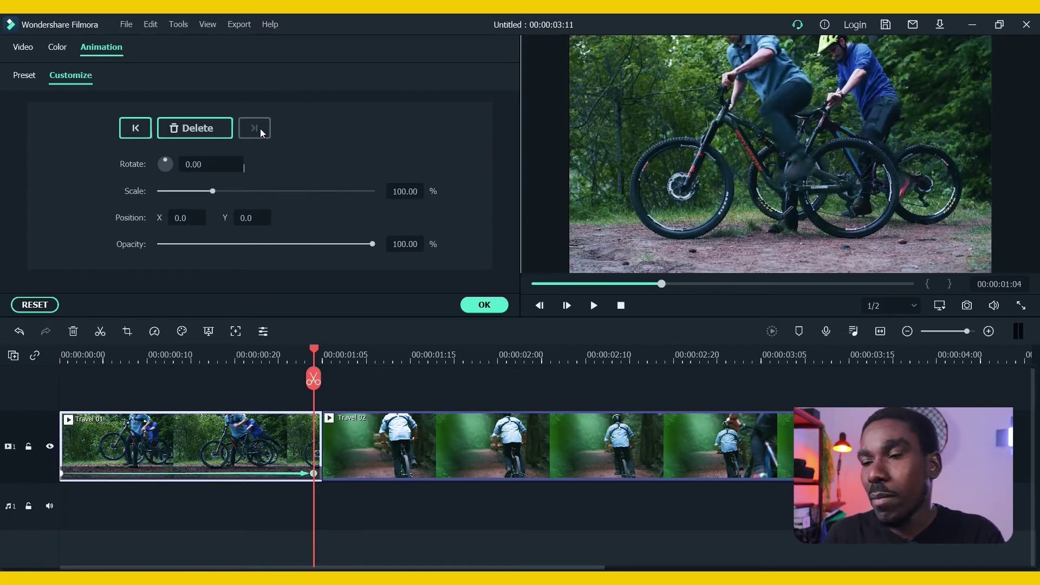
key(Home)
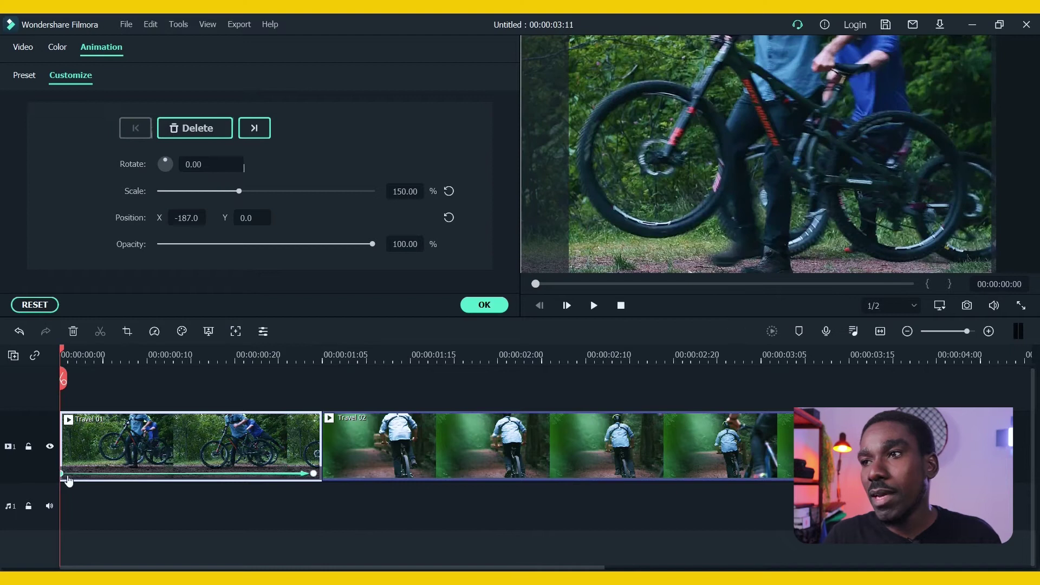
click(592, 305)
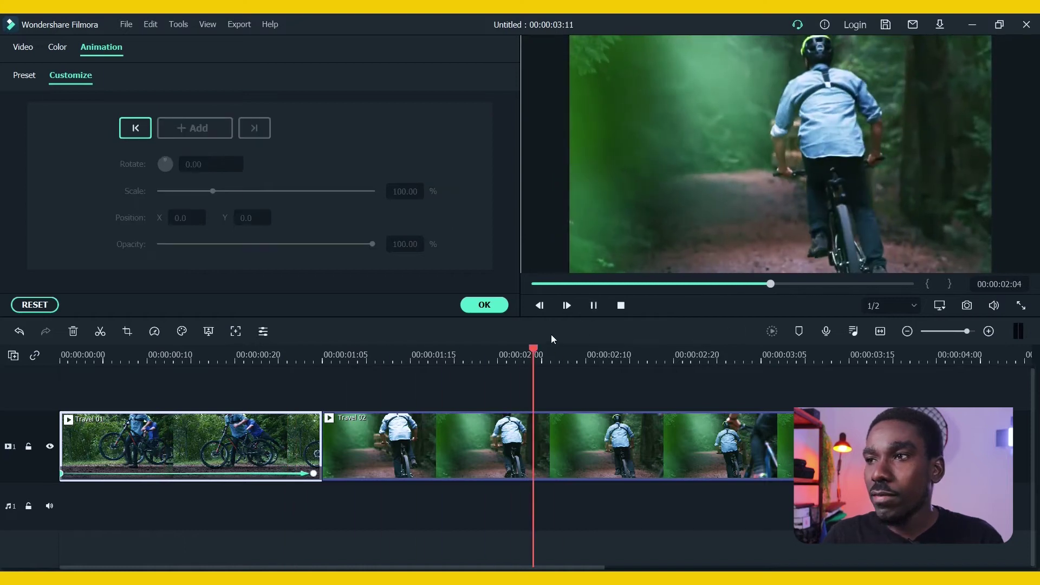
click(621, 305)
Set the scale to 100% and the X position to 0 at Travel 01's first keyframe.
click(400, 191)
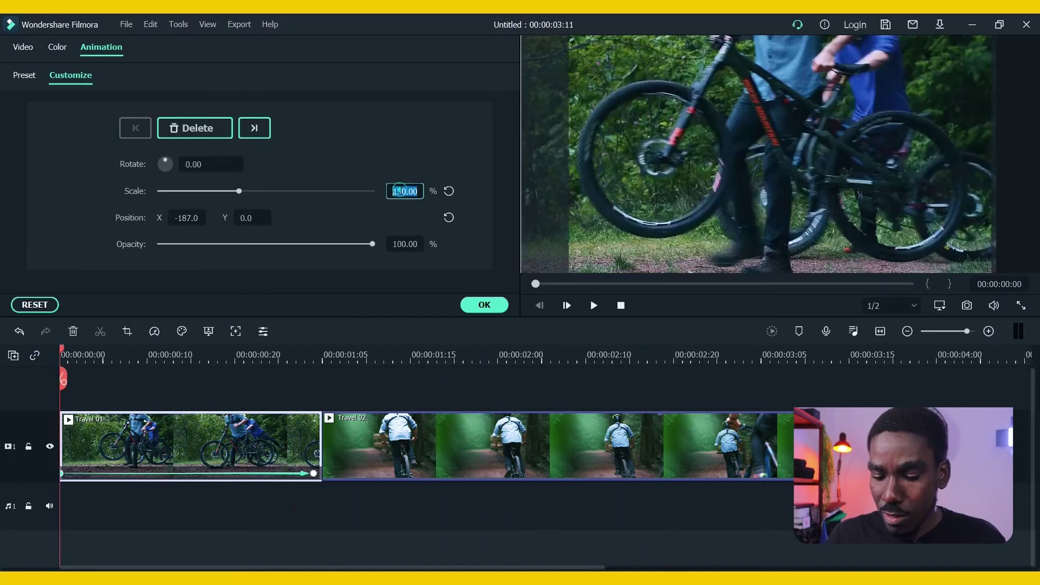
text(100)
key(Return)
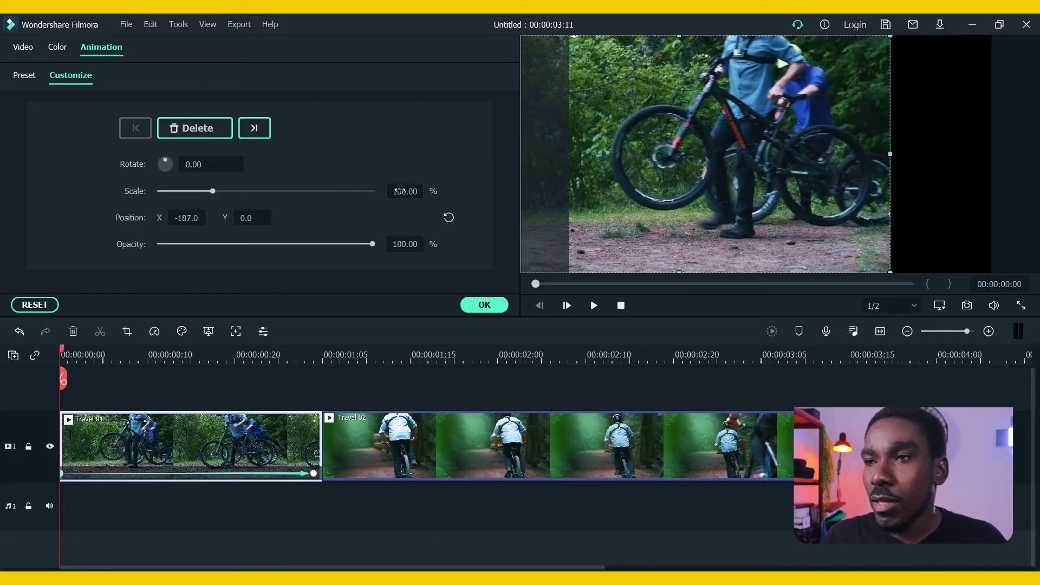
click(182, 214)
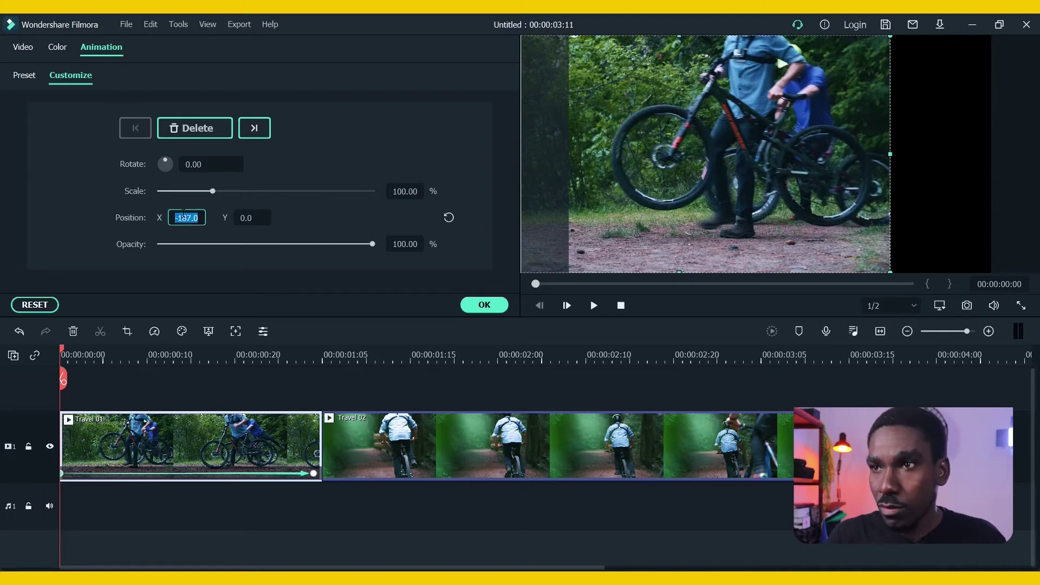
text(0)
key(Return)
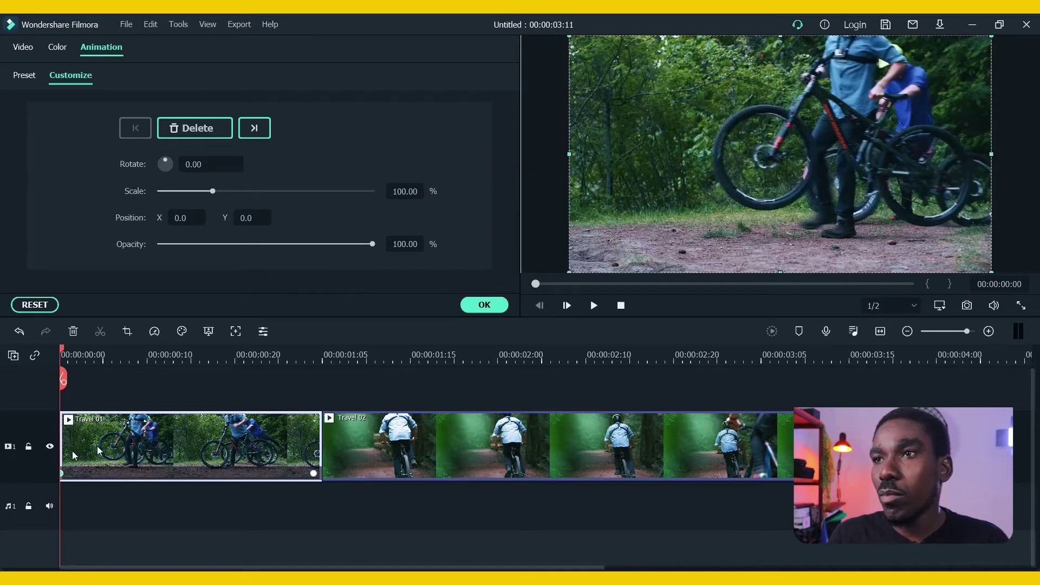
Set the scale to 150% and shift the position to about X 17, Y 26 at Travel 01's last keyframe.
click(255, 127)
click(405, 192)
text(150)
key(Return)
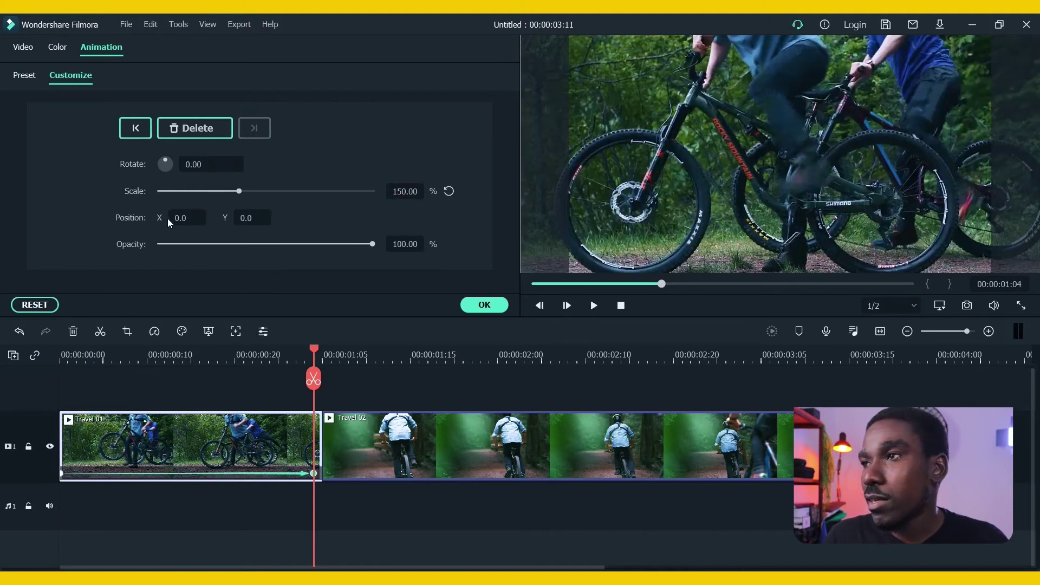
drag(160, 218, 211, 218)
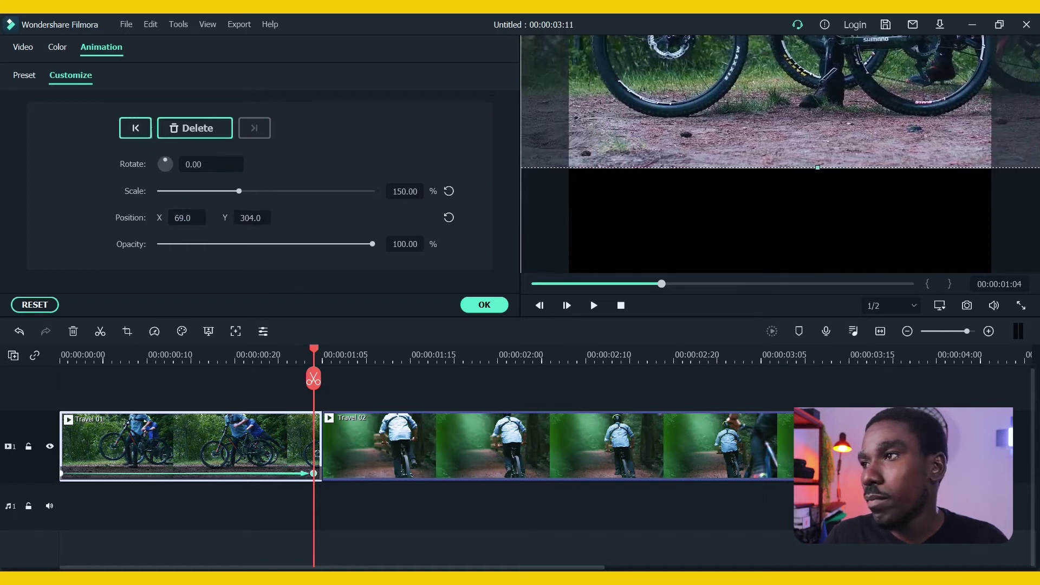
Play the timeline from the beginning to preview Travel 01's zoom-in animation.
click(621, 305)
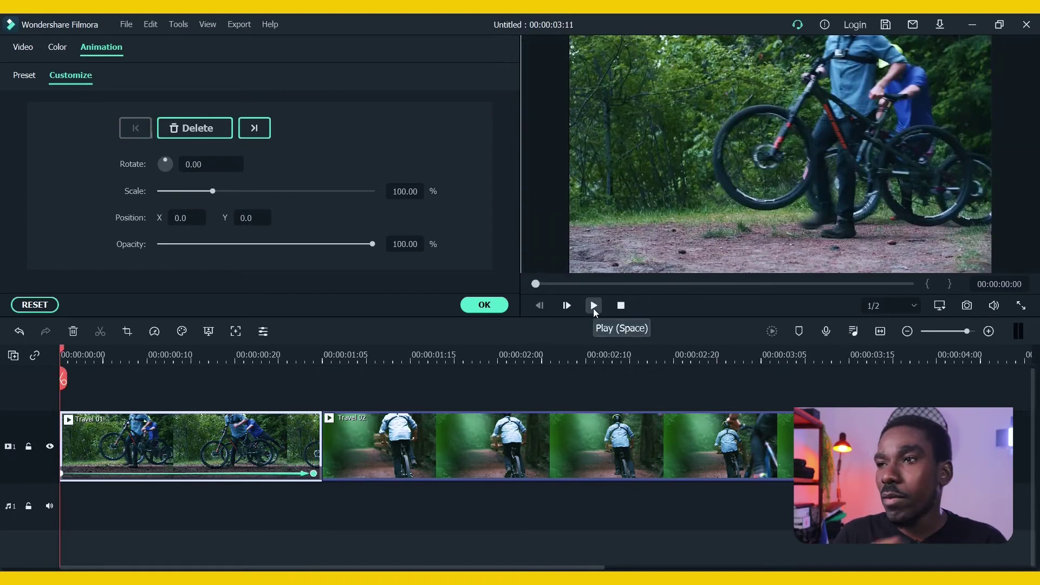
click(594, 305)
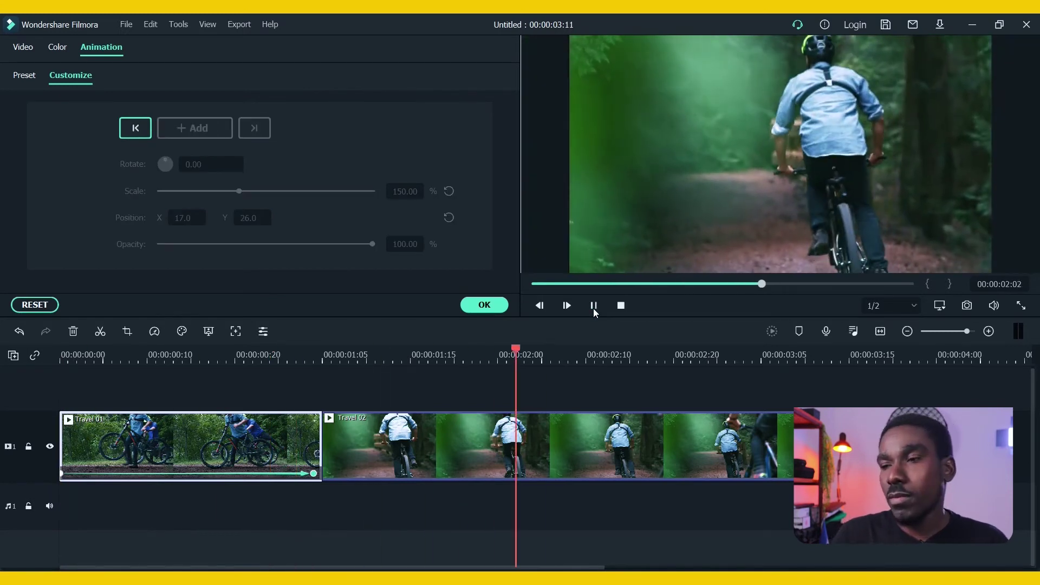
click(593, 306)
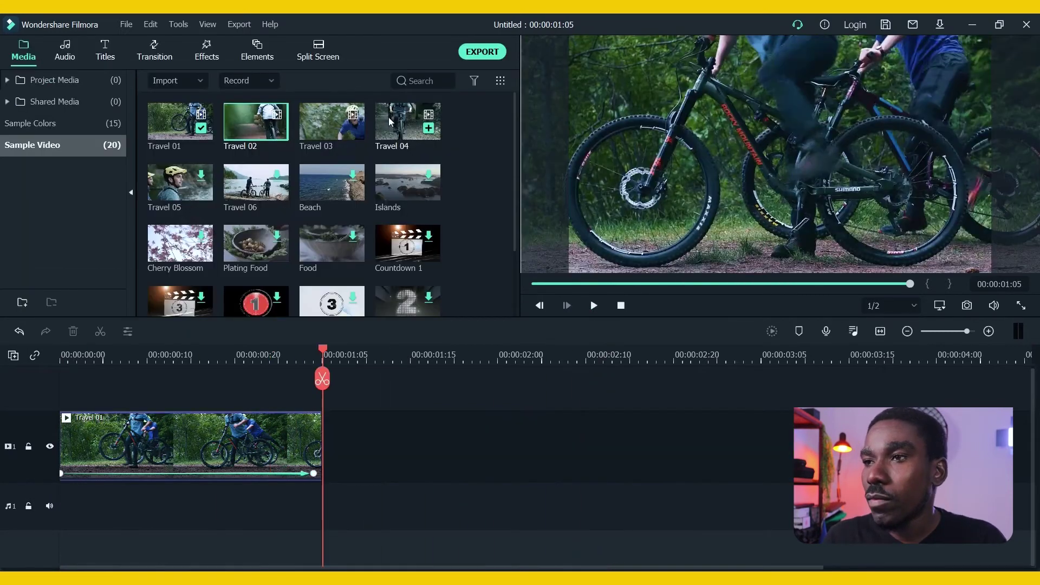
Place the Travel 04 sample clip directly after Travel 01 on the video track and preview it.
drag(408, 121, 331, 457)
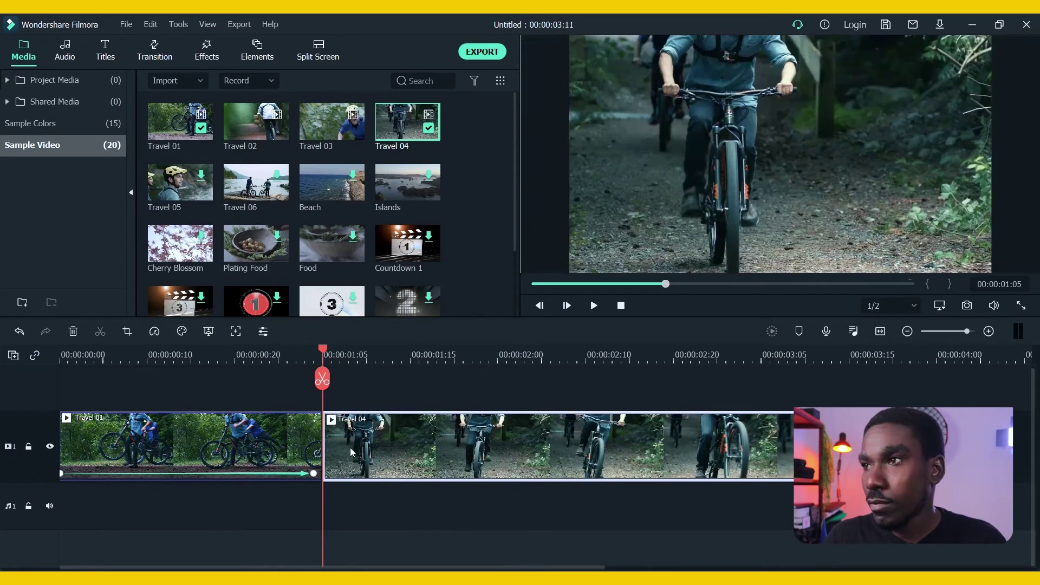
key(space)
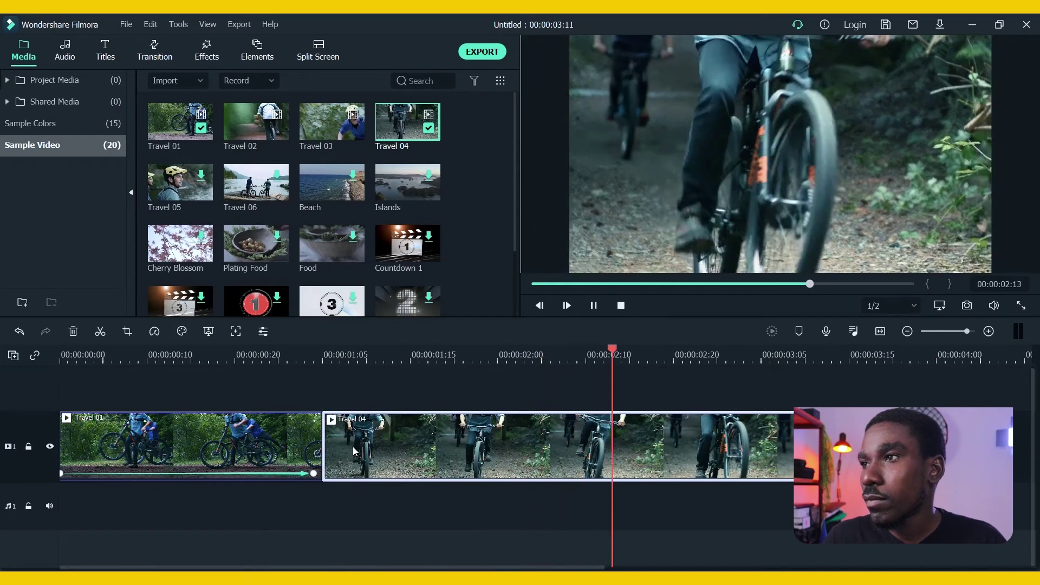
key(space)
Add four custom animation keyframes to Travel 04: at its start, at 00:00:01:22, at 00:00:02:14 and near its end.
double_click(399, 463)
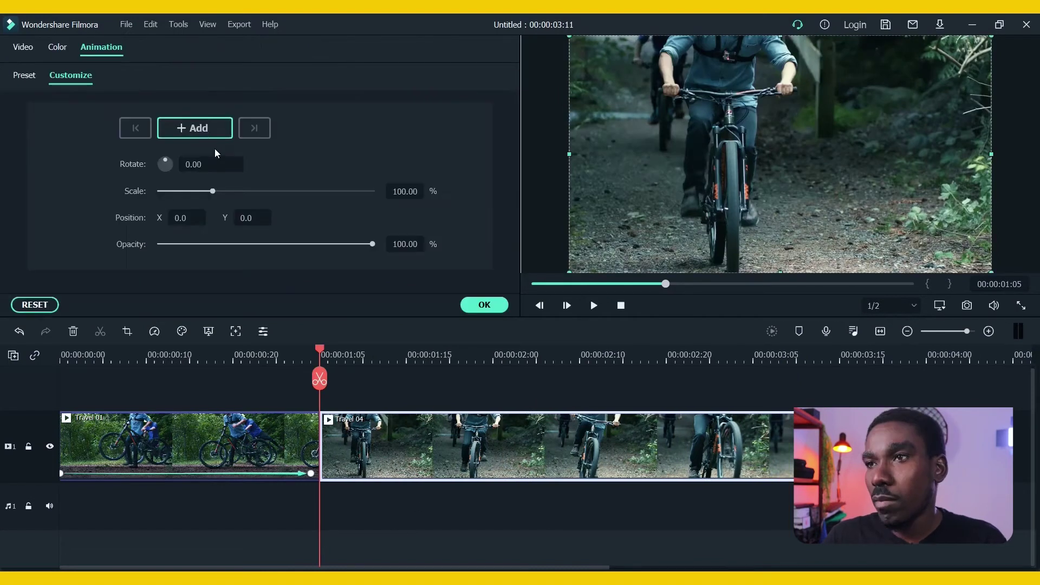
click(204, 129)
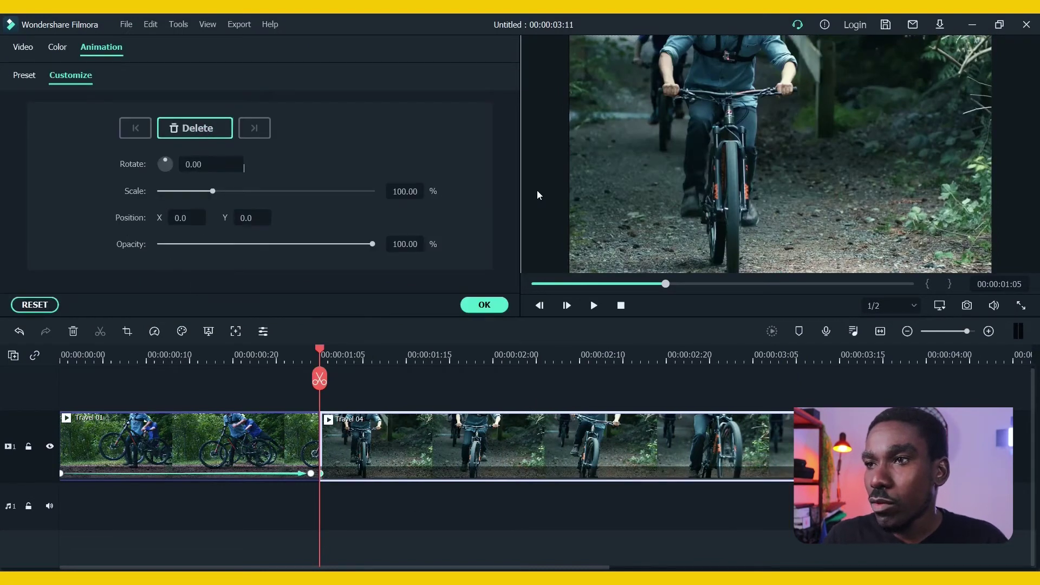
drag(322, 351, 802, 366)
click(202, 129)
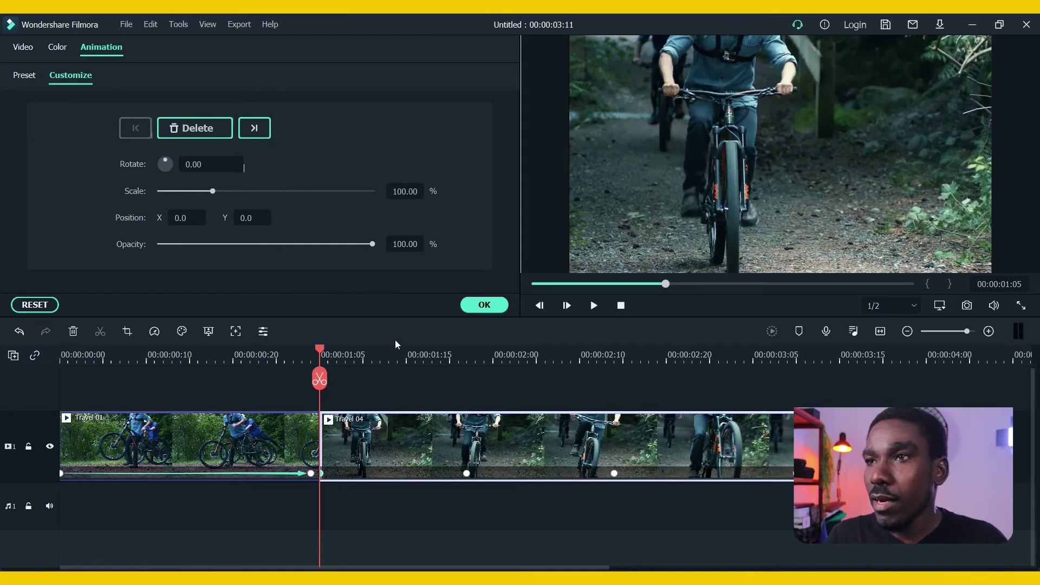
Increase the scale at Travel 04's second keyframe at 00:00:01:22.
click(258, 130)
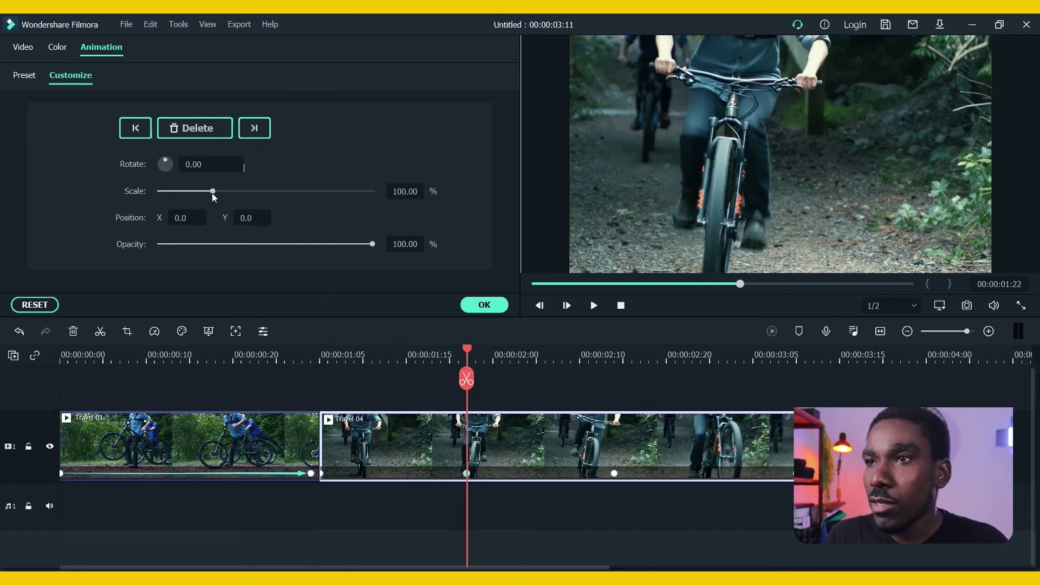
drag(213, 192, 251, 189)
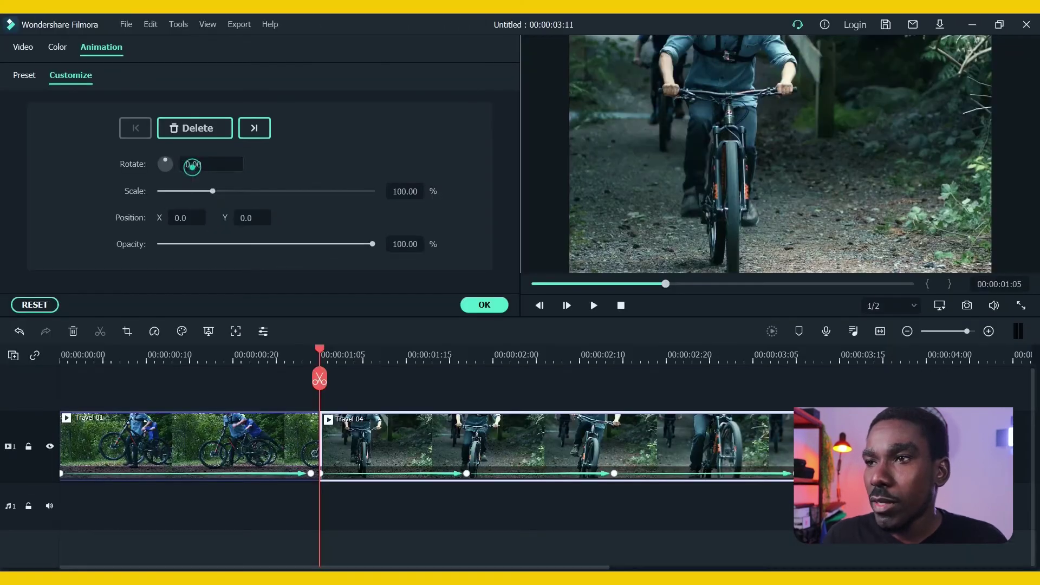
Set the rotation to 15 at Travel 04's first keyframe.
click(358, 276)
text(15)
key(Return)
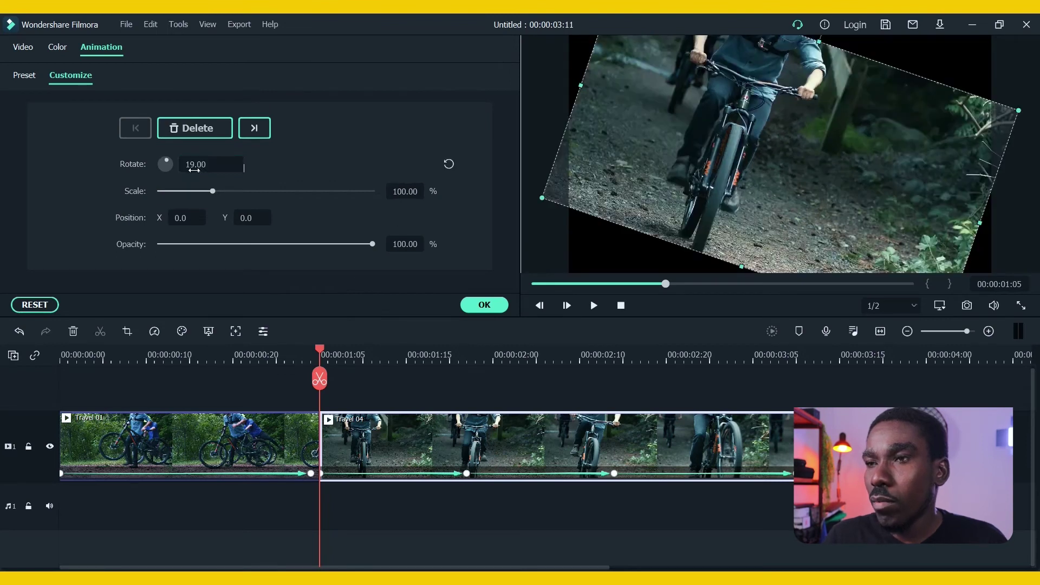
click(542, 45)
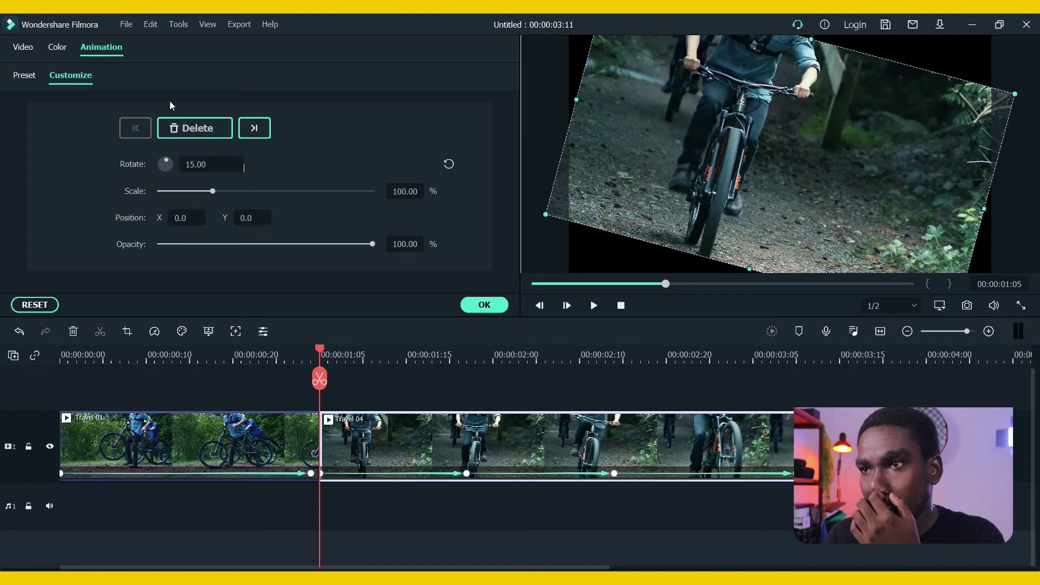
Set the rotation to 10 and enlarge the scale to about 132% at Travel 04's first keyframe.
drag(194, 164, 195, 164)
click(194, 163)
text(10)
key(Return)
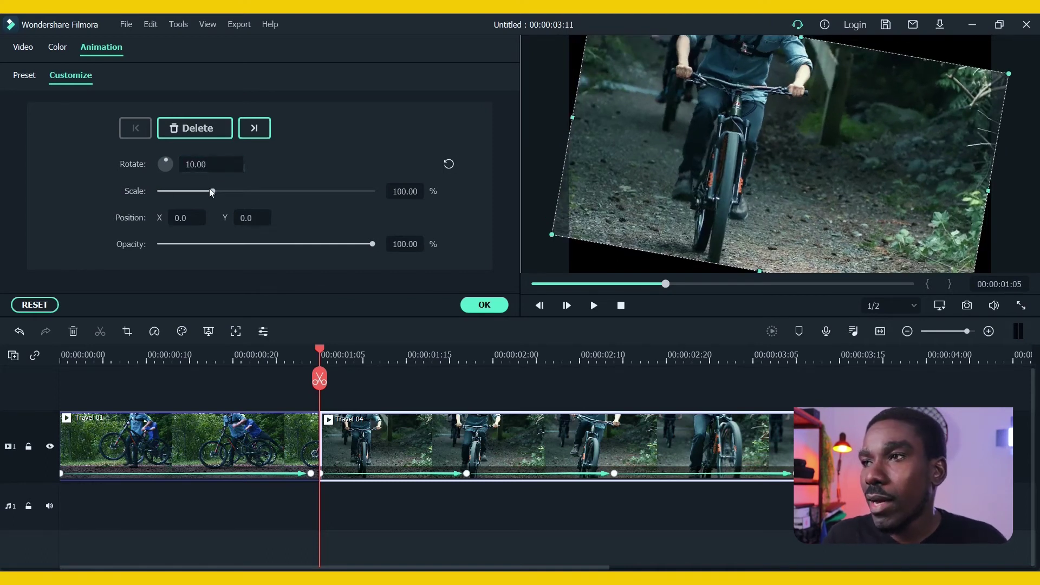
drag(212, 193, 224, 193)
Set the rotation to -10 and the scale to about 129% at Travel 04's third keyframe at 00:00:02:14.
drag(666, 283, 910, 284)
drag(70, 356, 514, 352)
drag(208, 164, 201, 164)
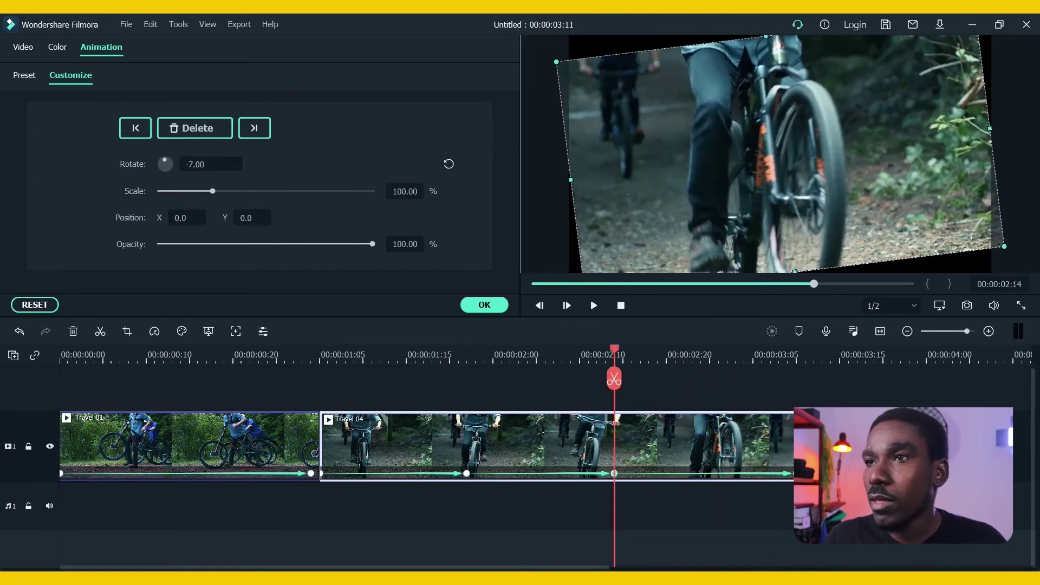
double_click(200, 164)
text(-10)
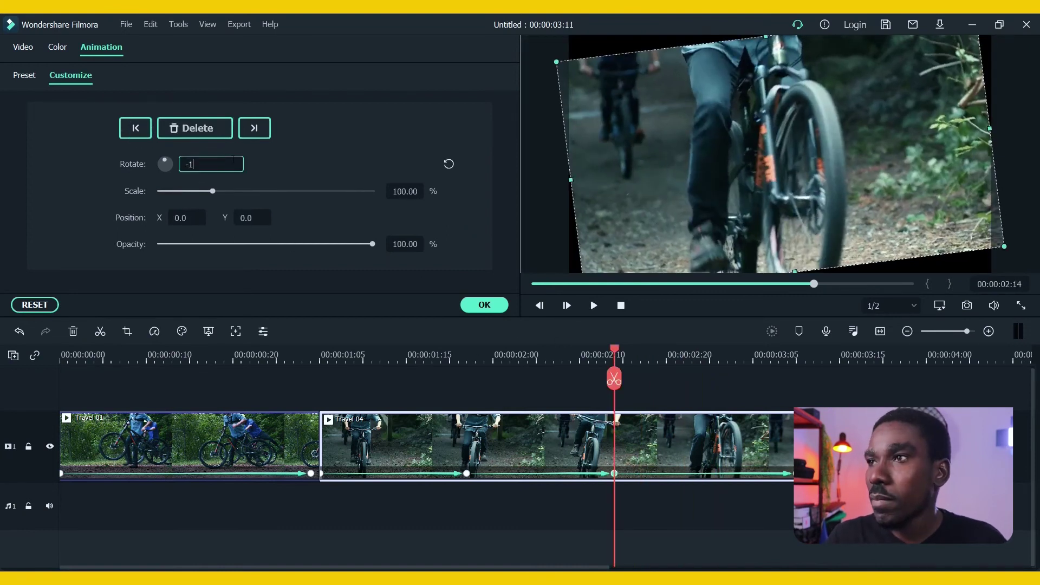
key(Return)
drag(212, 191, 228, 193)
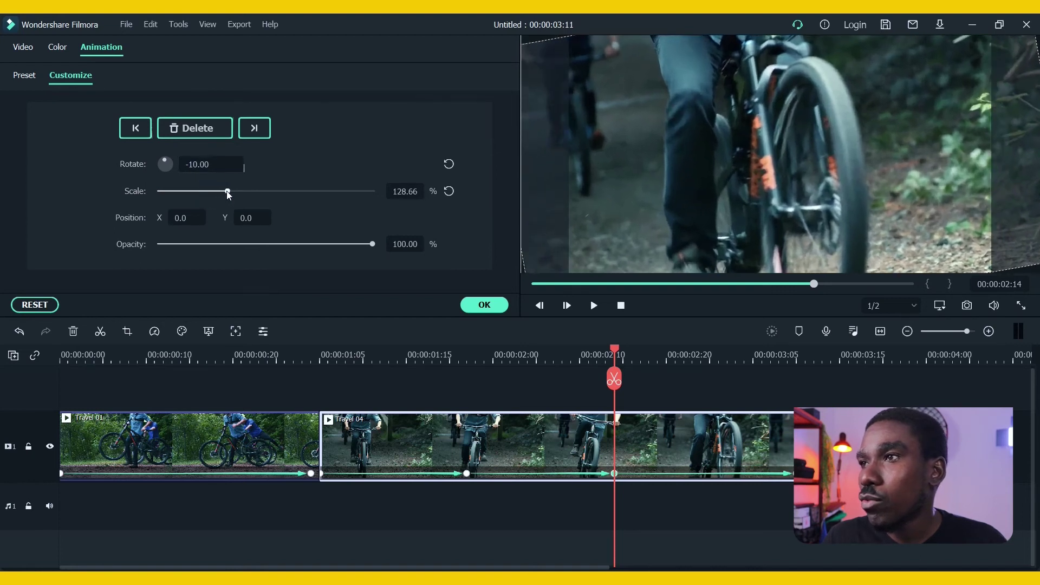
Check the settings of Travel 04's last keyframe and return the playhead to the start of that clip.
click(254, 128)
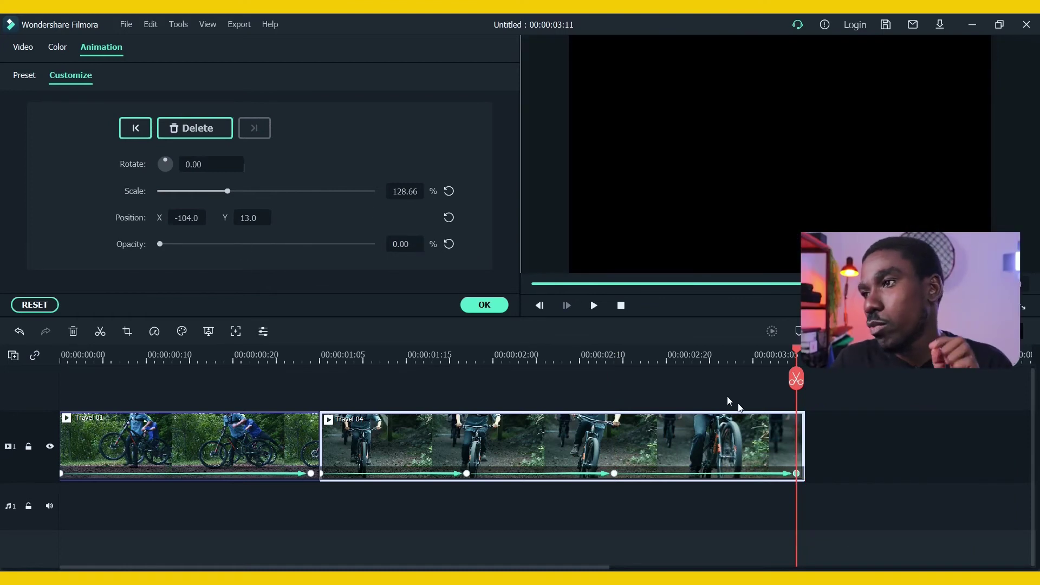
click(320, 359)
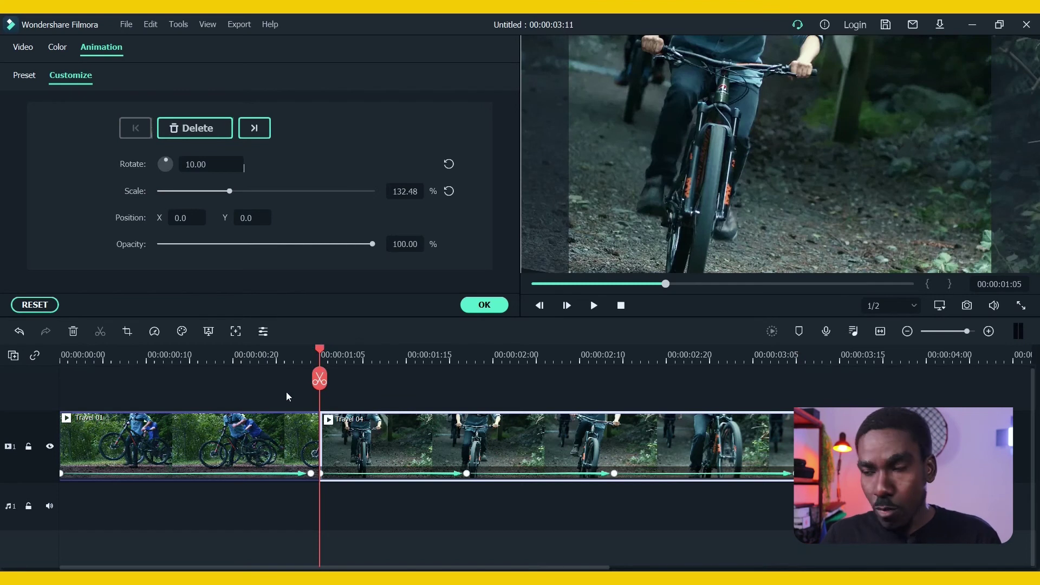